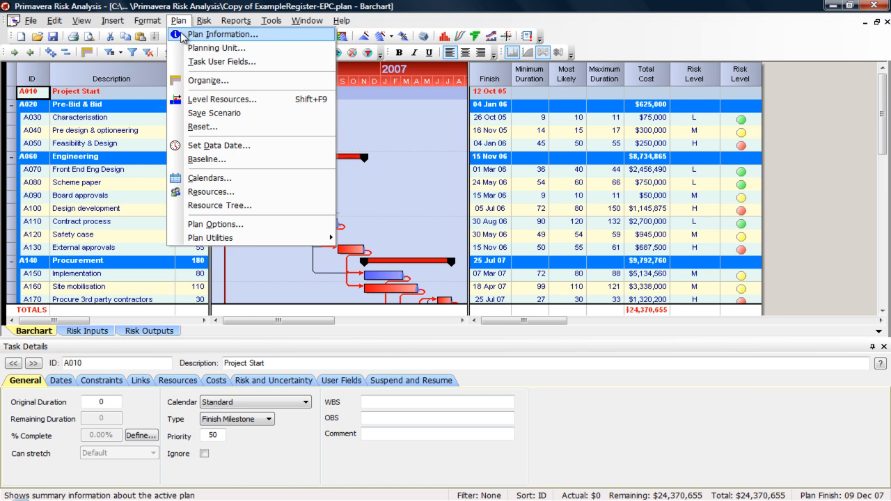
- Review the plan information's general details, dates, user fields, cash flow and statistics, and close it without changes
left_click(182, 35)
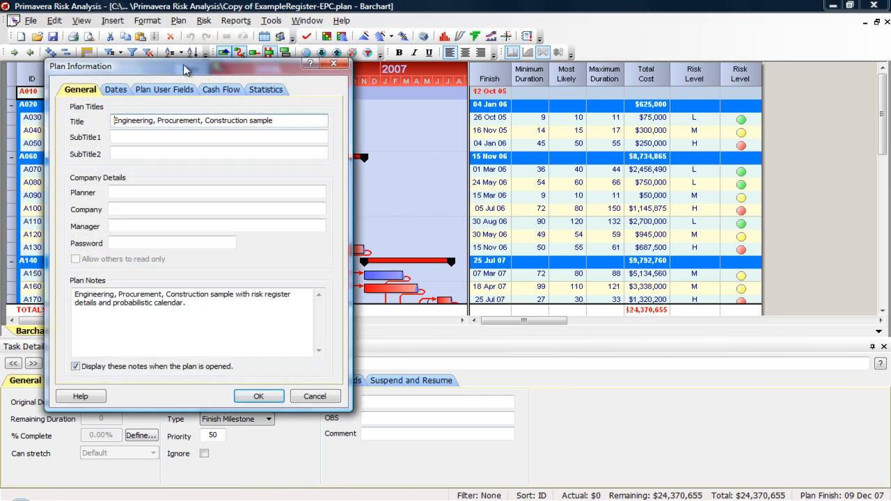
left_click_drag(183, 66, 319, 62)
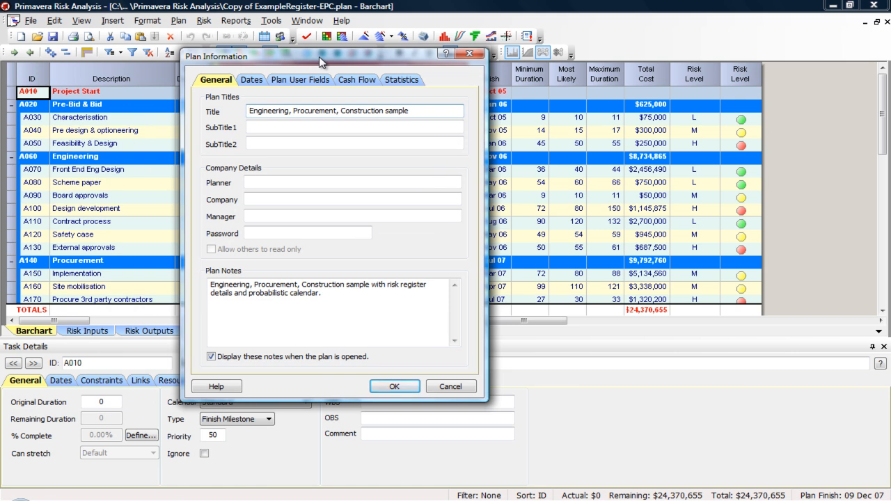
left_click(253, 82)
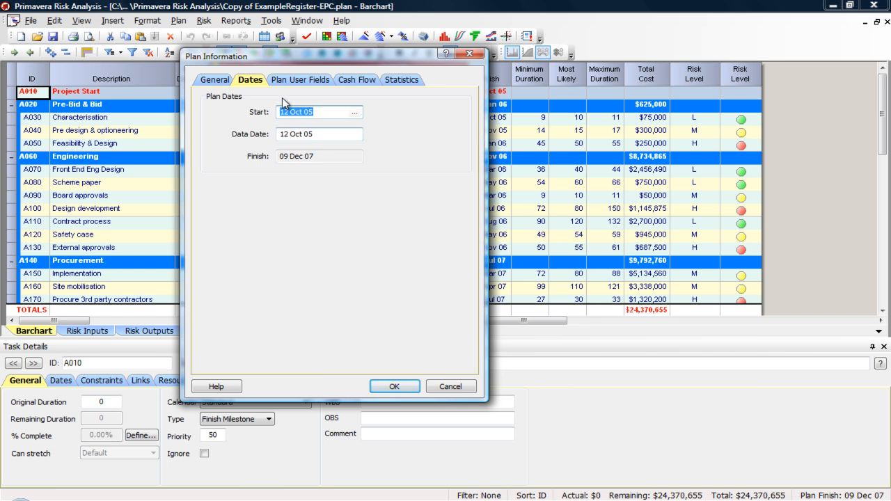
left_click(221, 83)
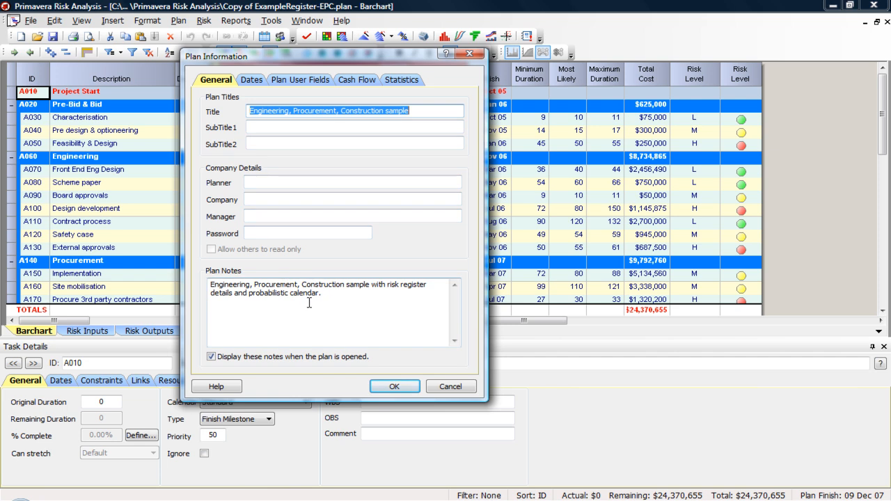
left_click(252, 80)
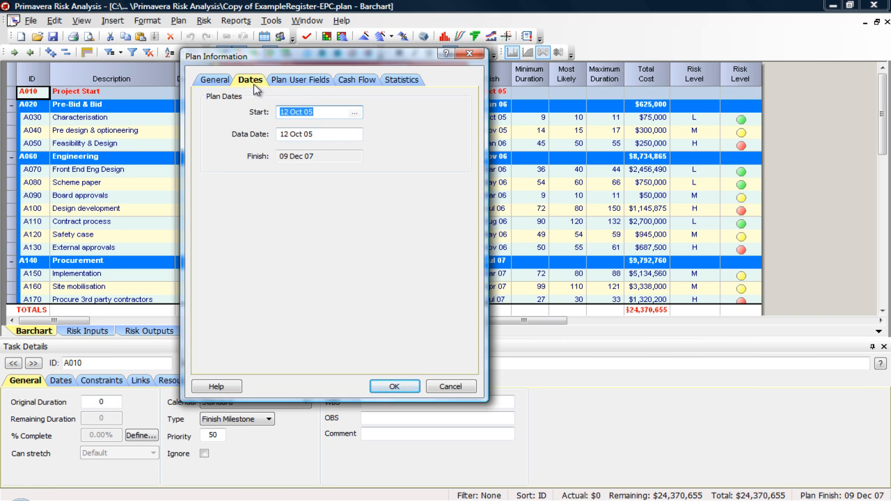
left_click(313, 81)
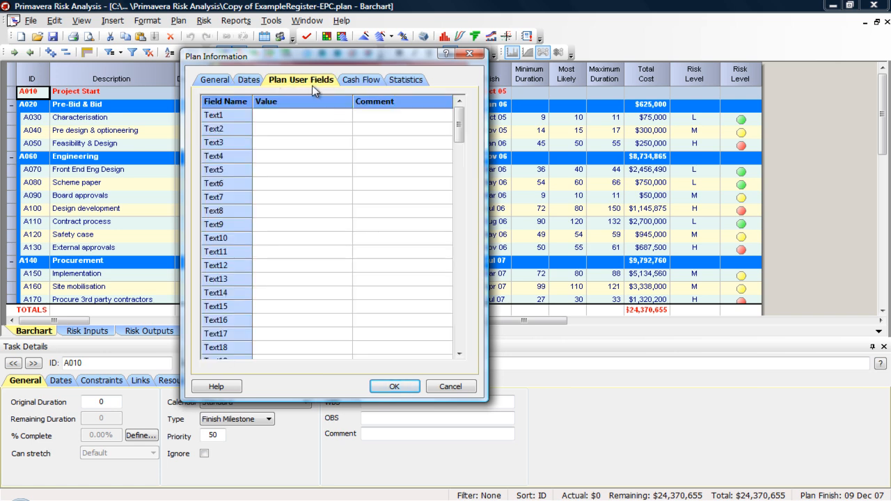
left_click(359, 80)
left_click(403, 80)
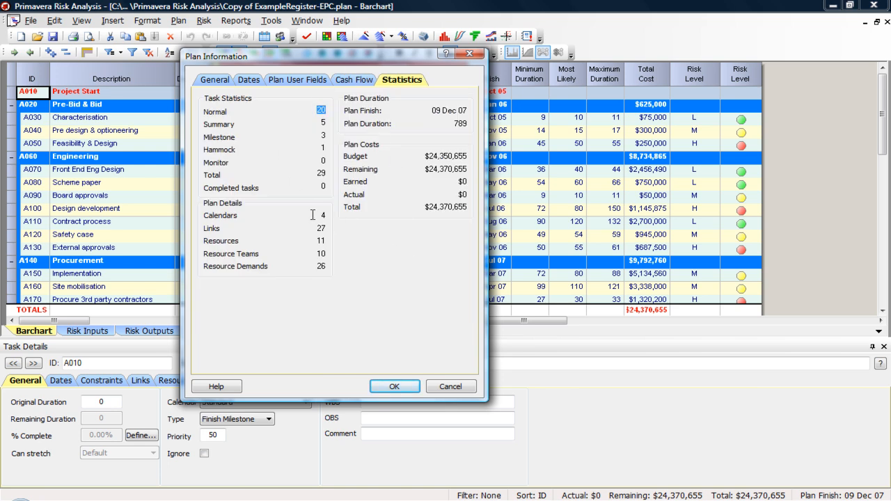
left_click(469, 54)
- Review the available planning units for the plan and leave the setting without applying a change
left_click(178, 20)
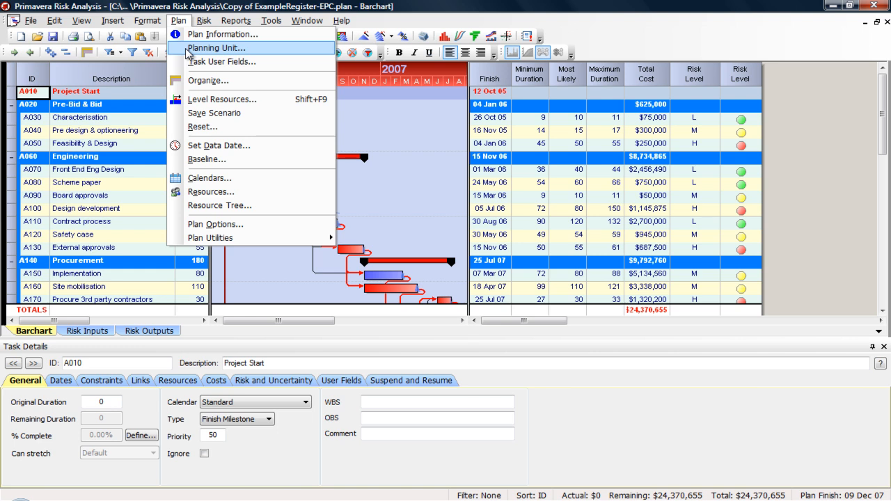
left_click(188, 50)
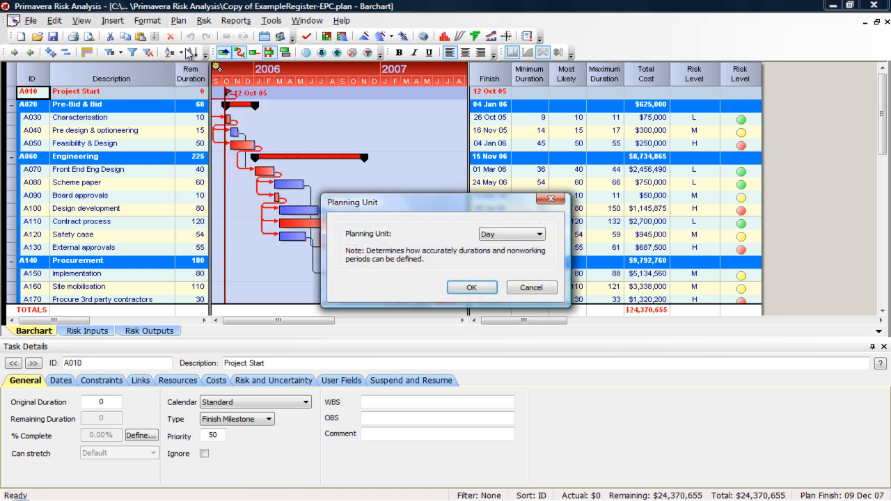
left_click(498, 234)
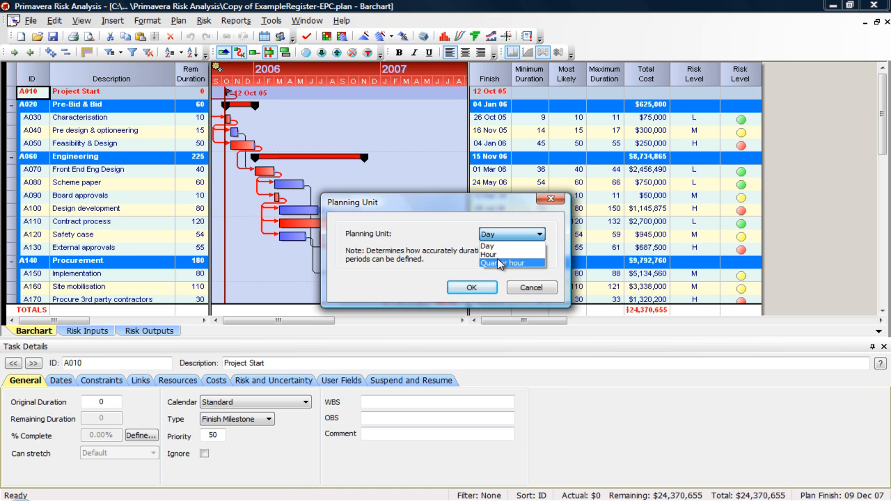
left_click(533, 287)
left_click(542, 296)
- Inspect the task user fields and the empty row for a new field, and cancel without adding one
left_click(179, 20)
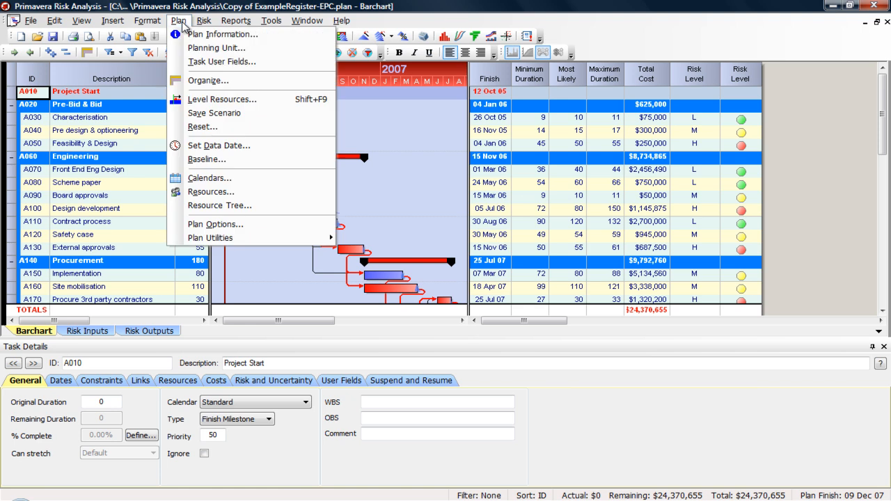
left_click(185, 63)
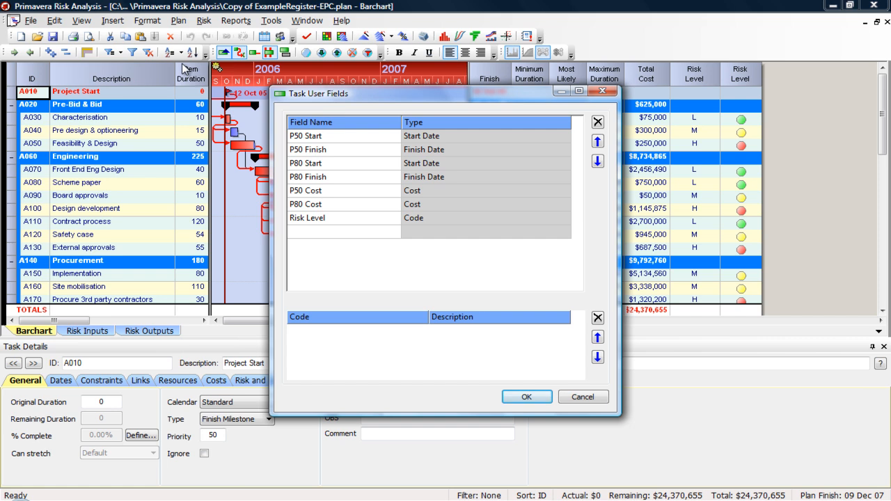
left_click(333, 232)
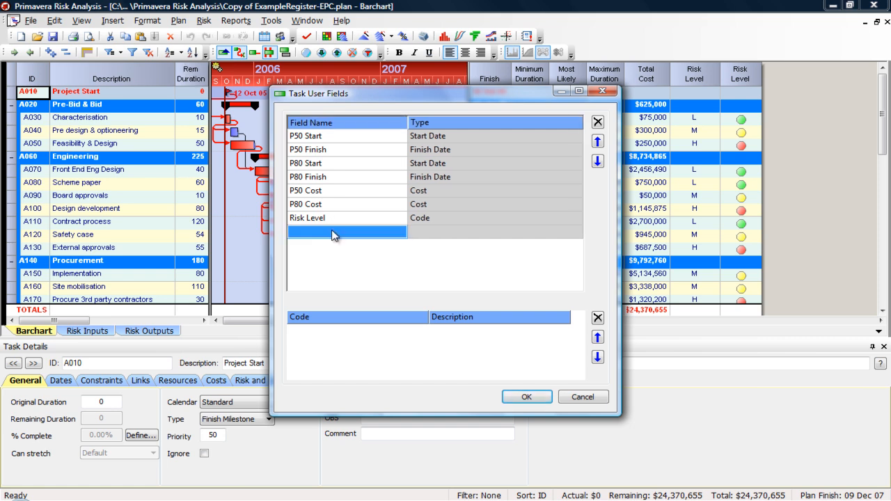
left_click(404, 235)
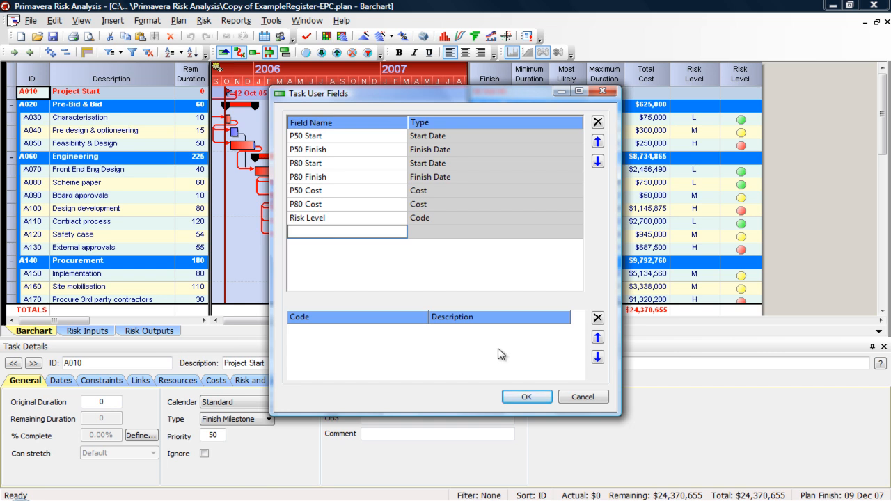
left_click(581, 396)
- Try Organizational Breakdown as the first level for organizing the tasks, and cancel the reorganization
left_click(178, 20)
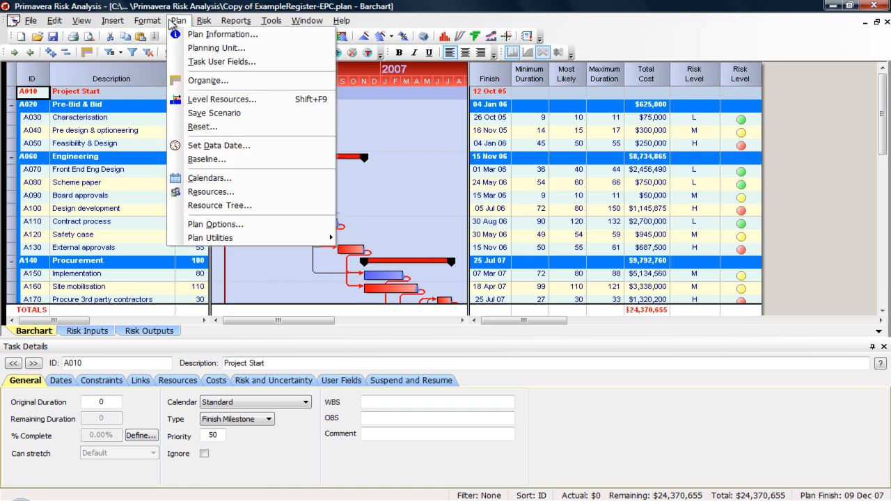
left_click(239, 86)
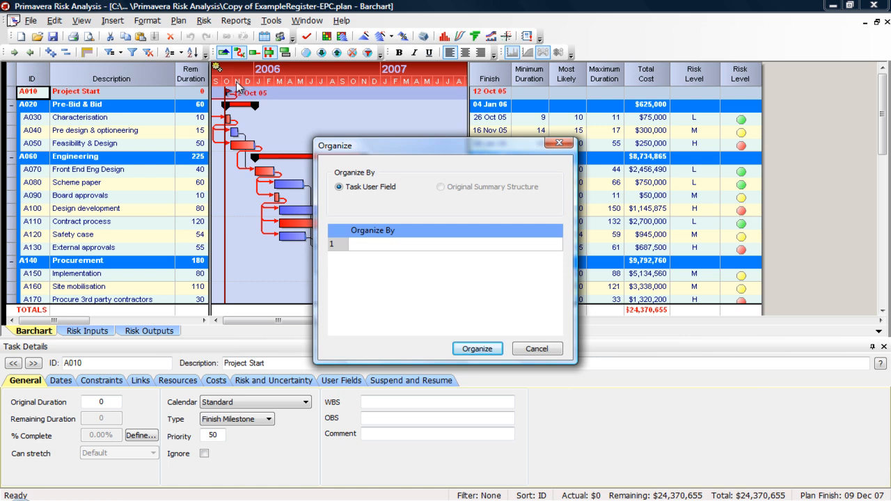
left_click(526, 249)
left_click(524, 252)
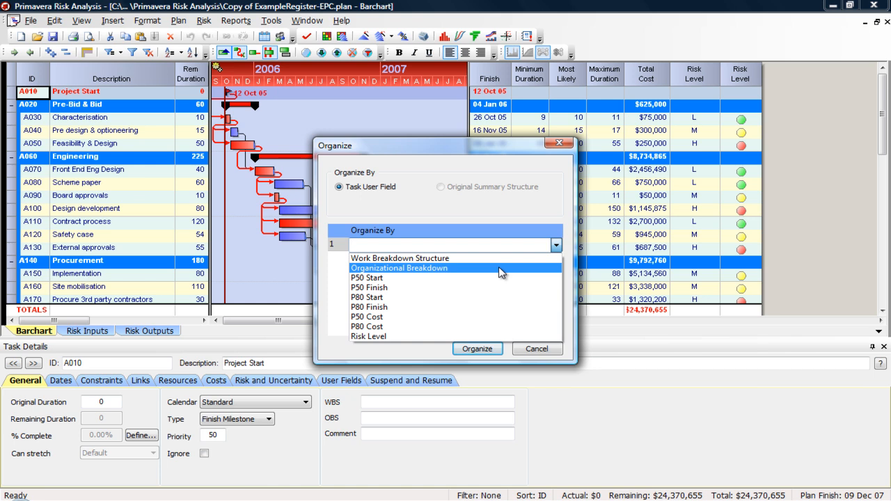
left_click(500, 269)
left_click(461, 259)
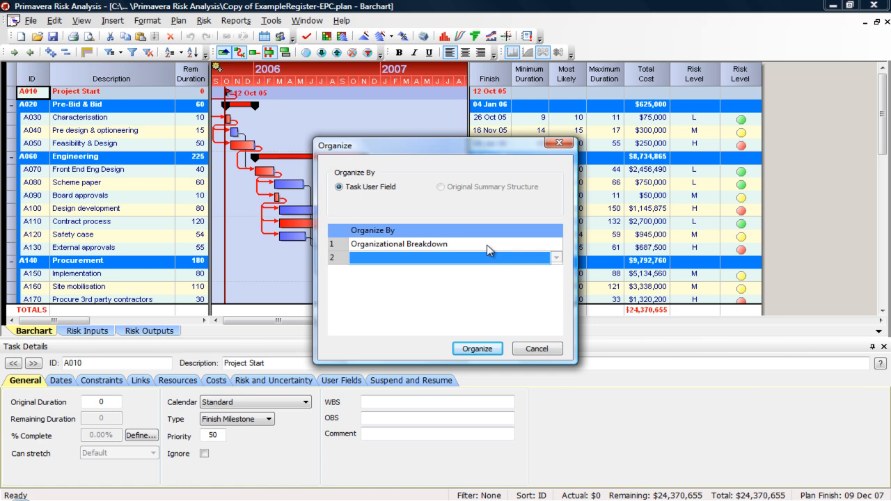
left_click(536, 349)
- Examine the general and resource options for resource leveling, and cancel without leveling
left_click(179, 21)
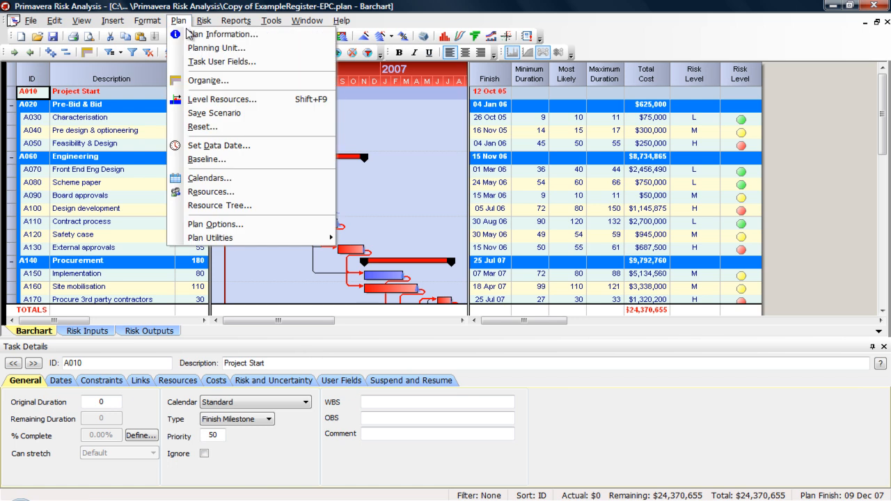
left_click(267, 103)
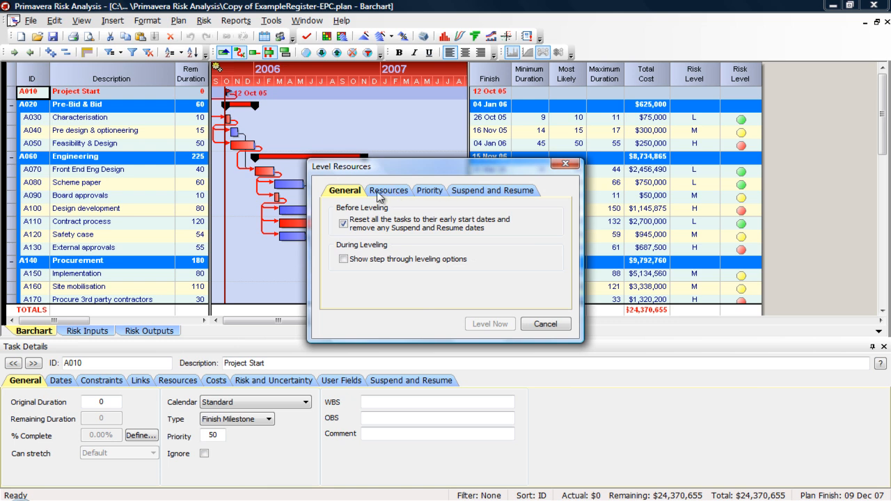
left_click(379, 192)
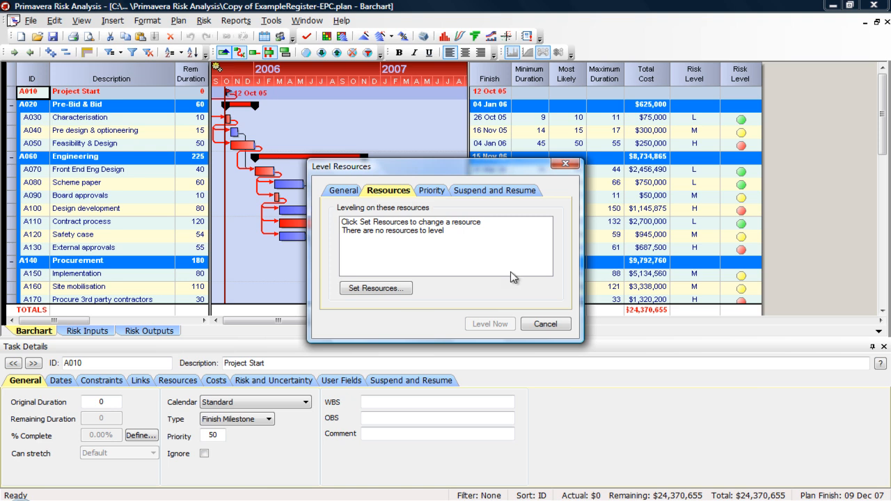
left_click(545, 323)
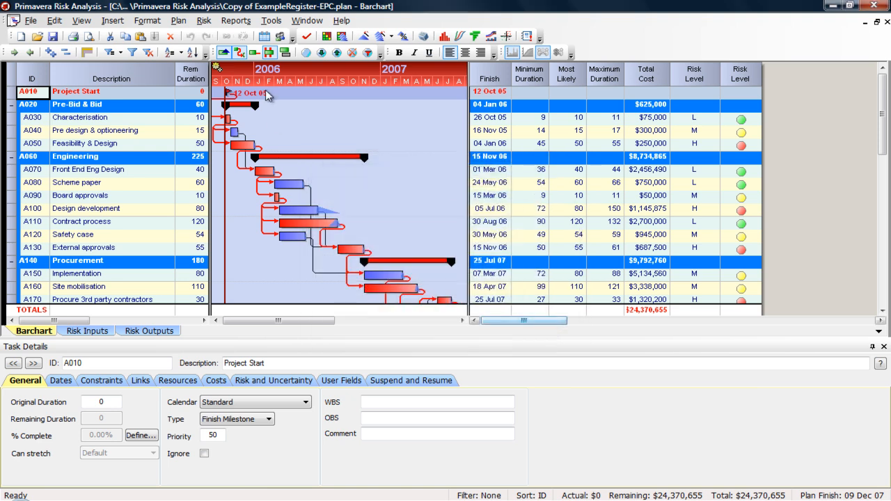
- Adjust three task bars freehand on the barchart: External approvals to about 39 days, Contract process to 02 Aug 06, Front End Eng Design to about 119 days
left_click(178, 20)
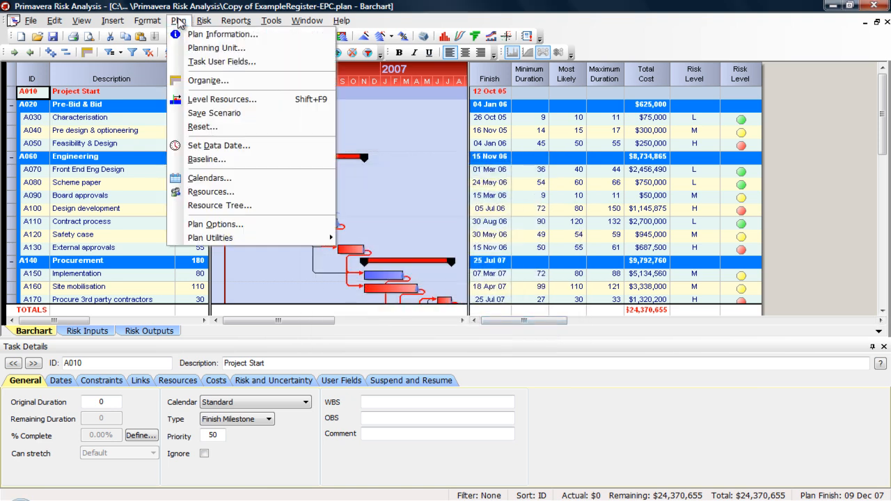
left_click(206, 101)
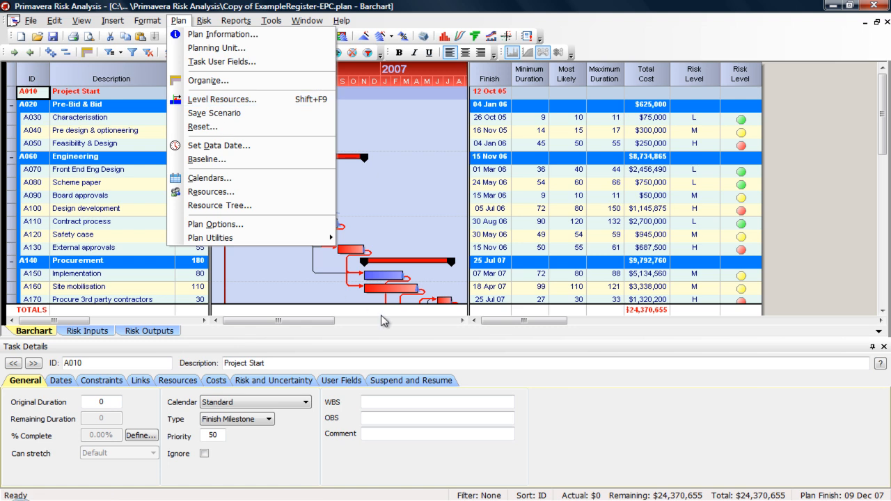
left_click_drag(354, 249, 391, 252)
left_click_drag(304, 223, 356, 229)
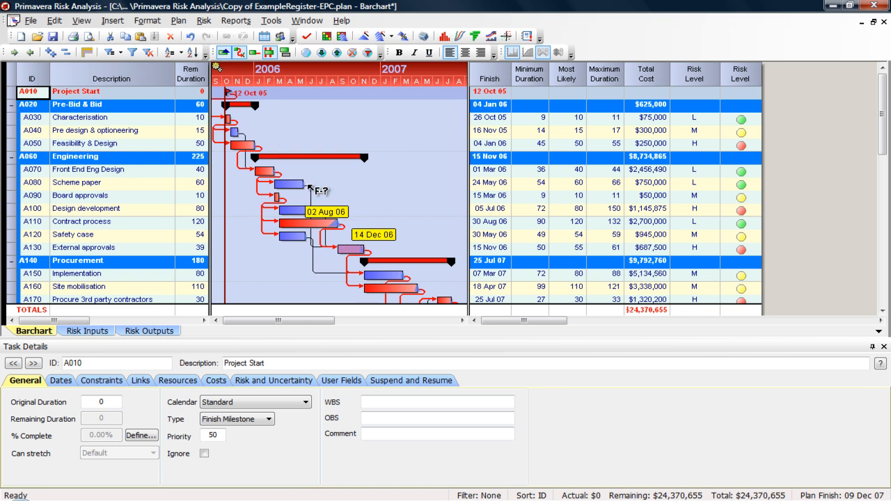
left_click_drag(272, 170, 315, 175)
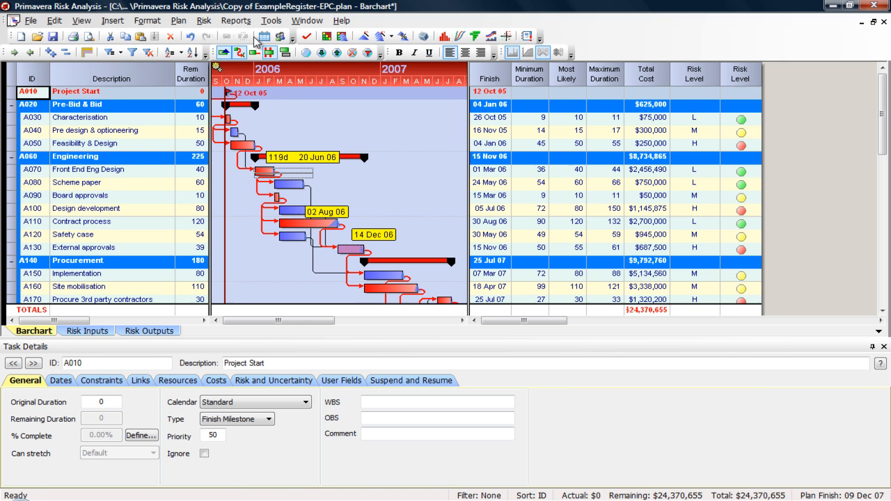
- Reset the task starts of the entire project to their earliest start
left_click(198, 21)
mouse_move(179, 21)
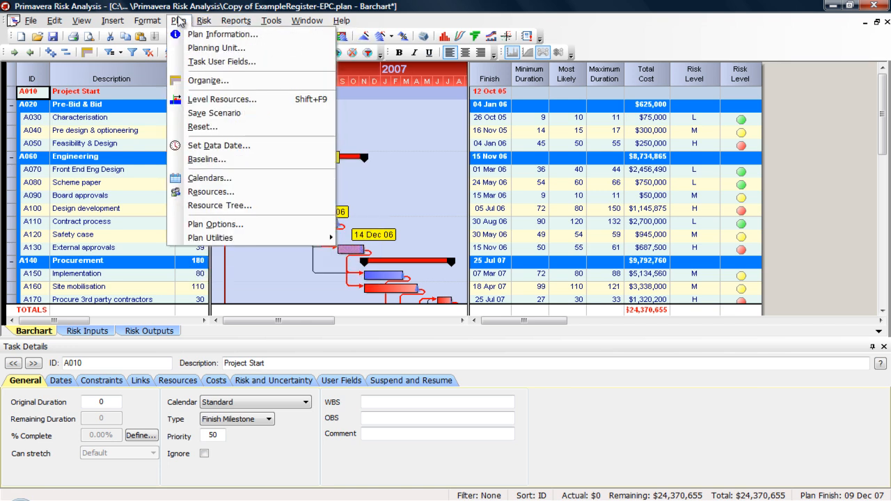
left_click(221, 127)
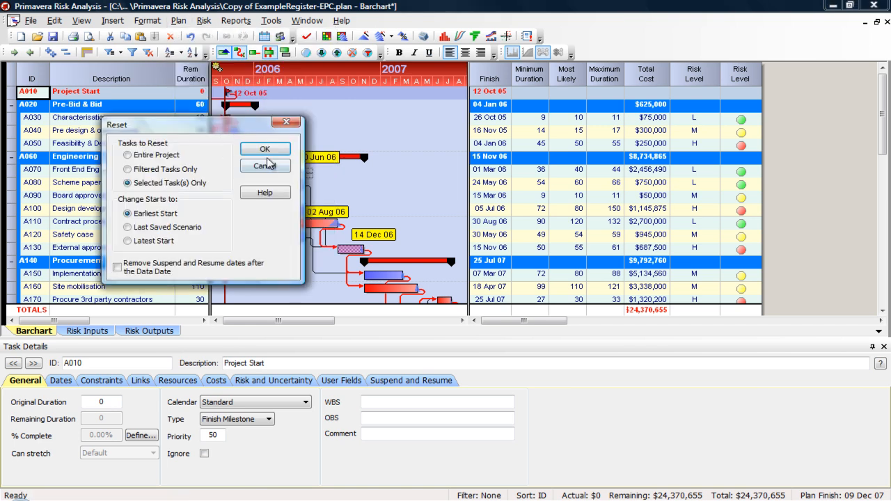
left_click(171, 155)
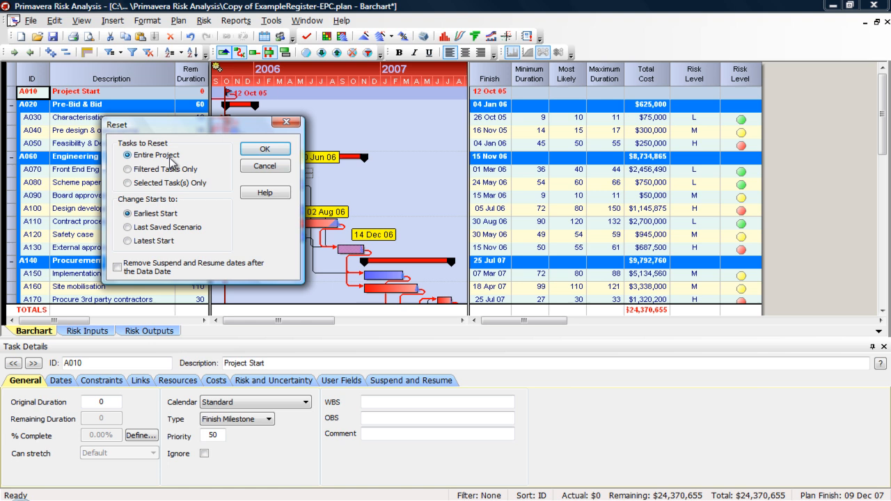
left_click(256, 150)
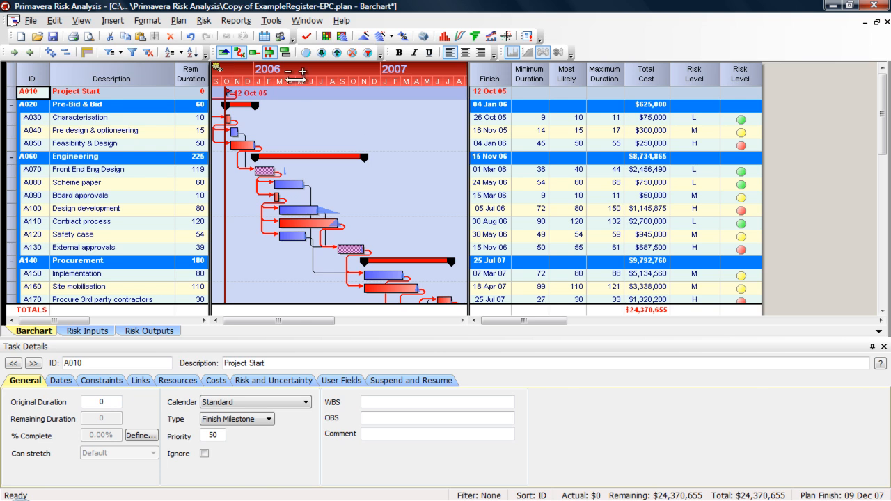
- Review the data date settings, including the auto progress option, and close them without changes
left_click(178, 21)
left_click(178, 21)
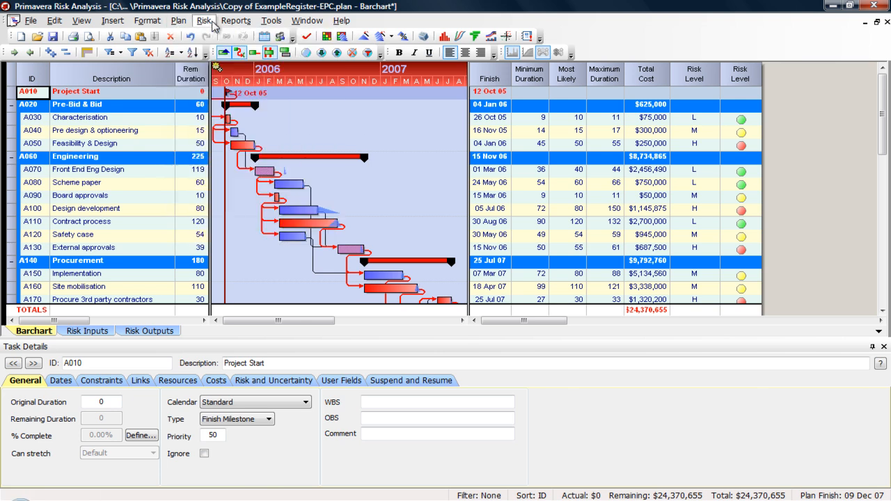
left_click(178, 21)
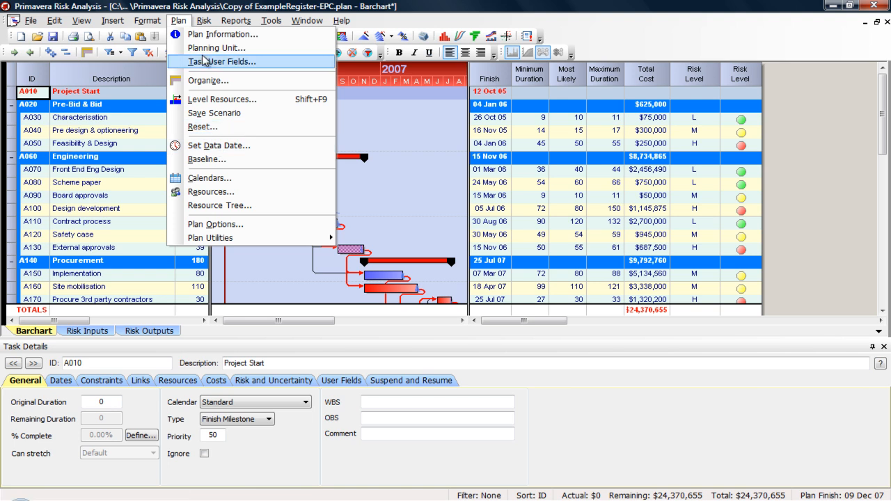
left_click(203, 146)
left_click_drag(255, 130, 376, 117)
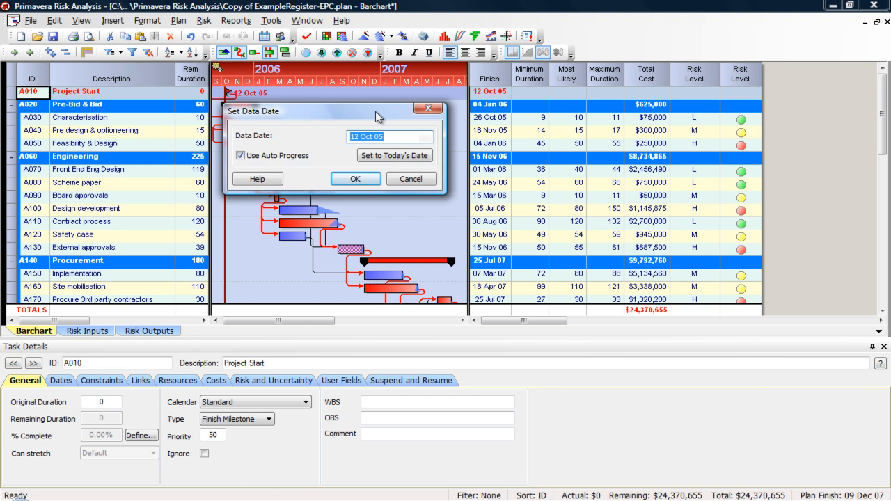
left_click(428, 108)
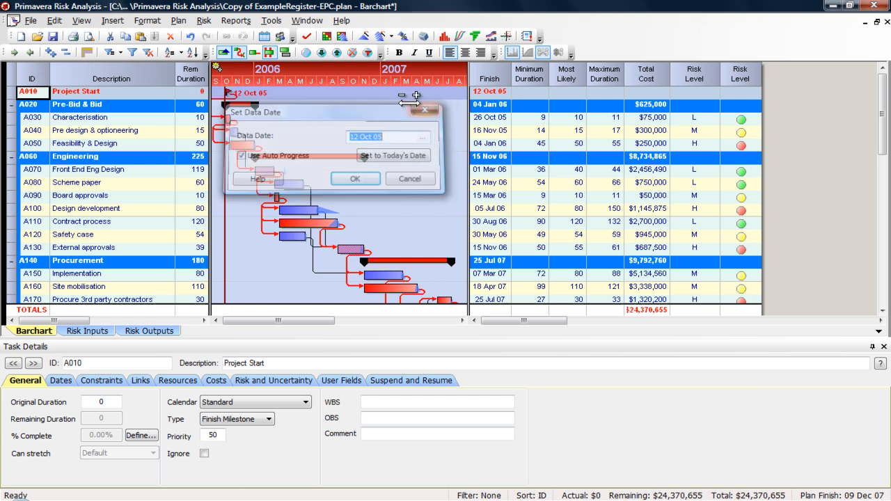
- Review which tasks and values can be copied to a baseline, and close the baseline settings without creating one
left_click(178, 20)
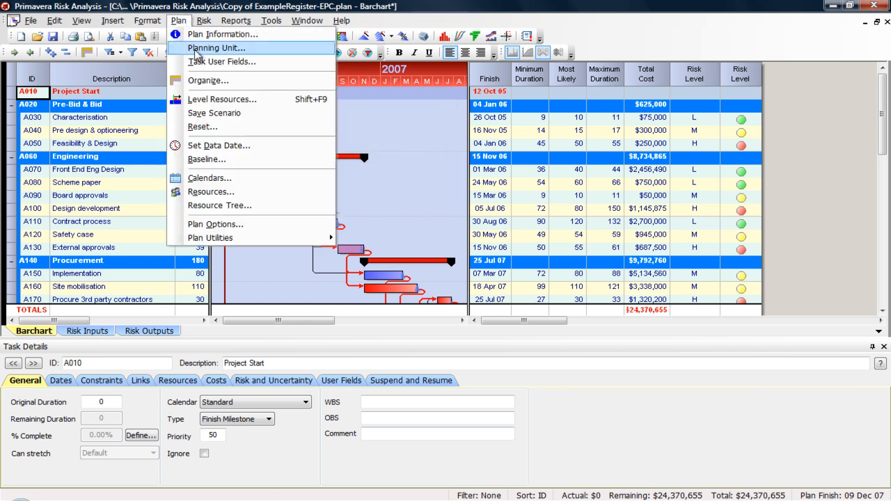
left_click(244, 161)
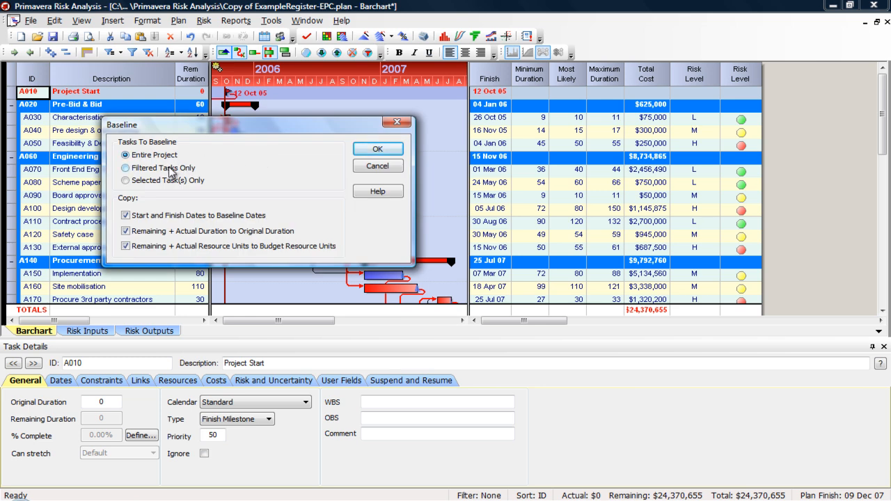
left_click(406, 124)
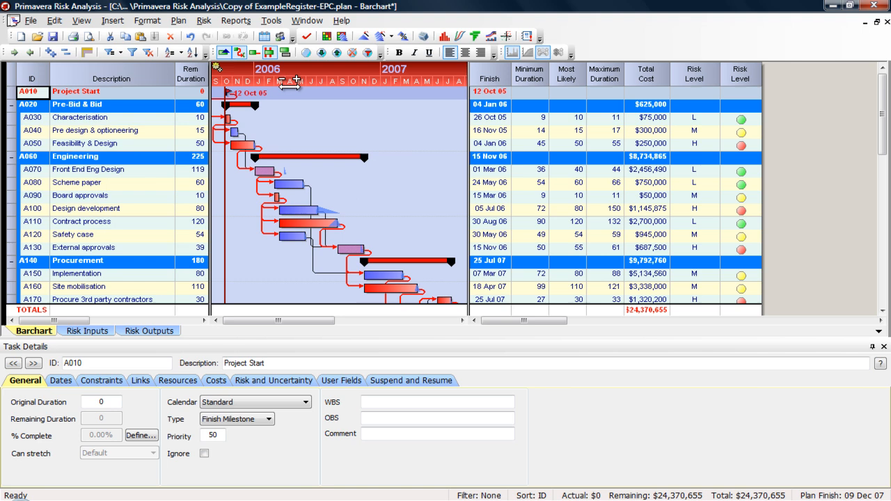
- Examine the plan's calendars and the list of selectable calendars, and close them without changes
left_click(178, 20)
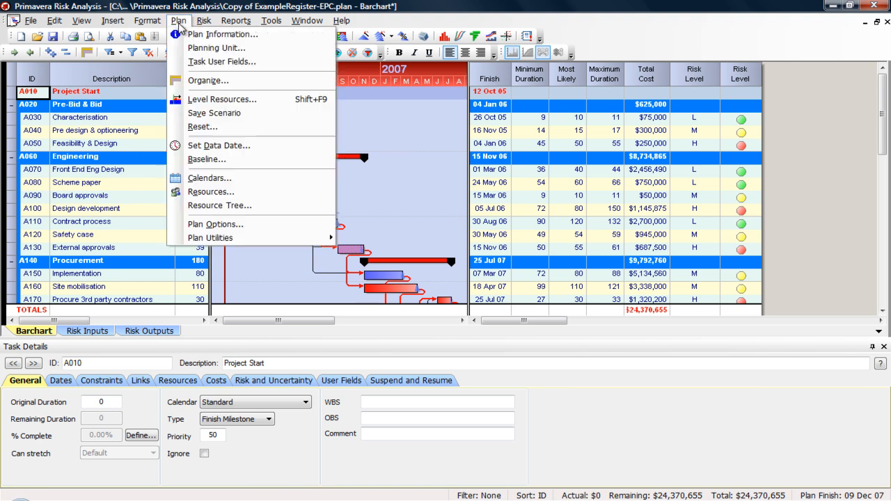
left_click(272, 180)
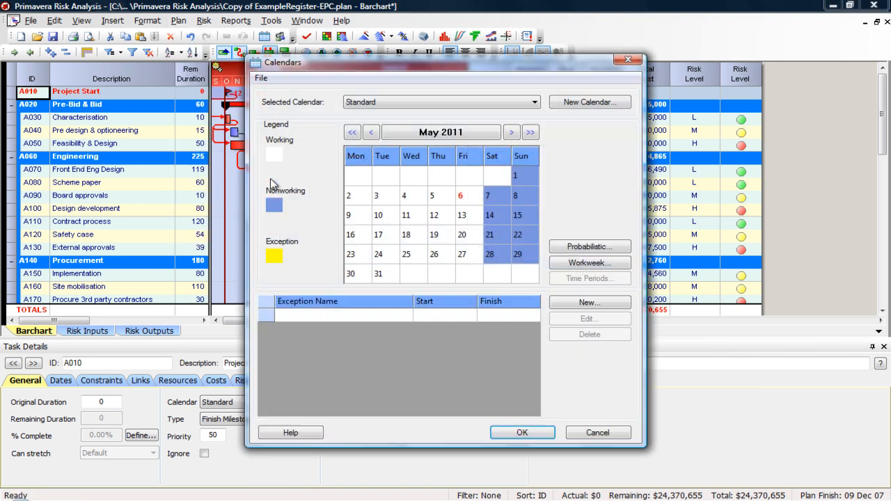
left_click(538, 106)
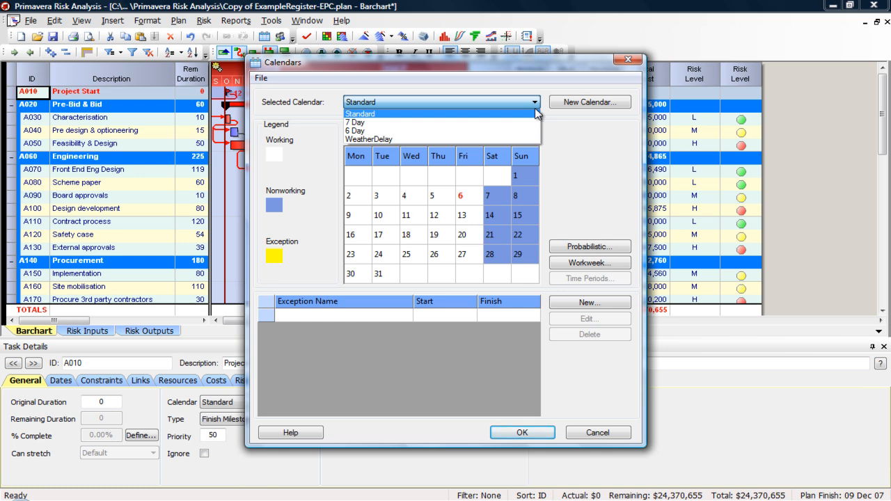
left_click(629, 61)
left_click(628, 60)
- Review the standard view of the plan's resource list, including the leveling column, and close it
left_click(178, 21)
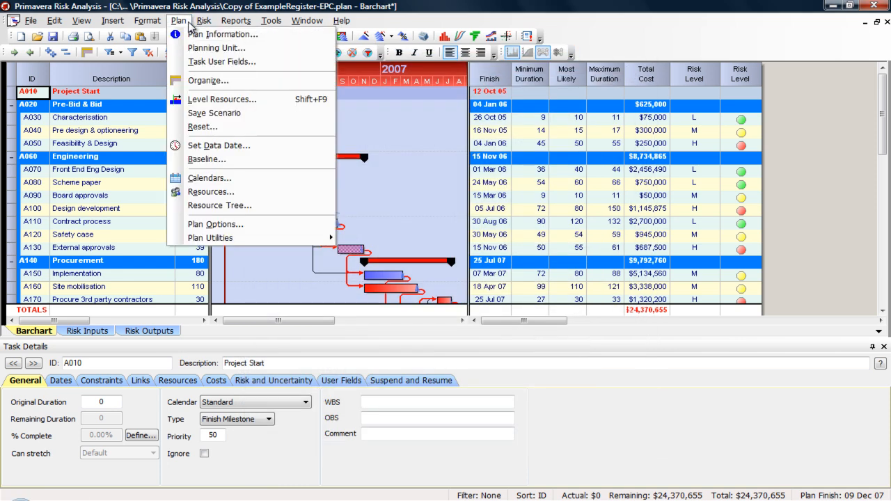
left_click(255, 193)
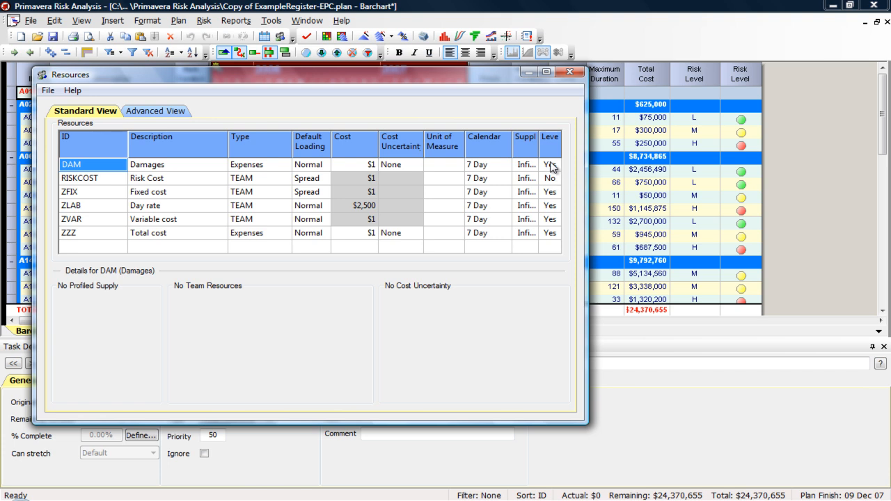
left_click(569, 73)
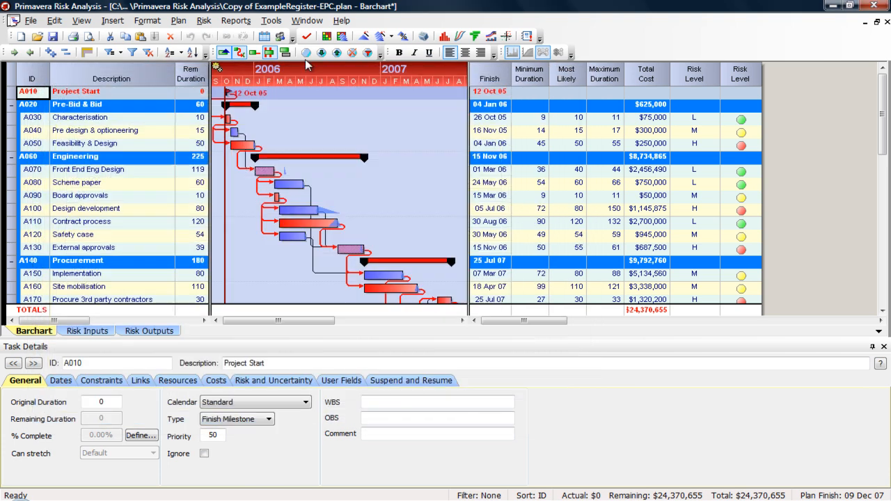
- Examine the plan options for date, time, preferences, default task and scheduling, and close them without changes
left_click(178, 20)
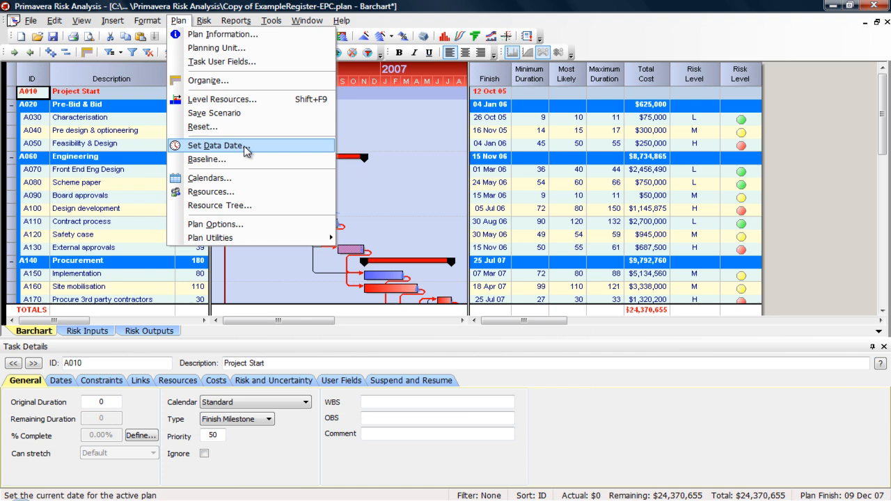
left_click(250, 227)
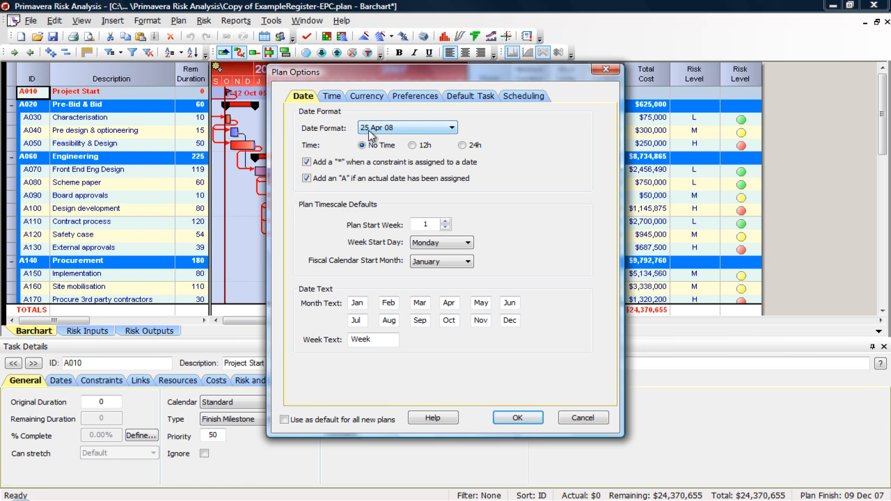
left_click(333, 97)
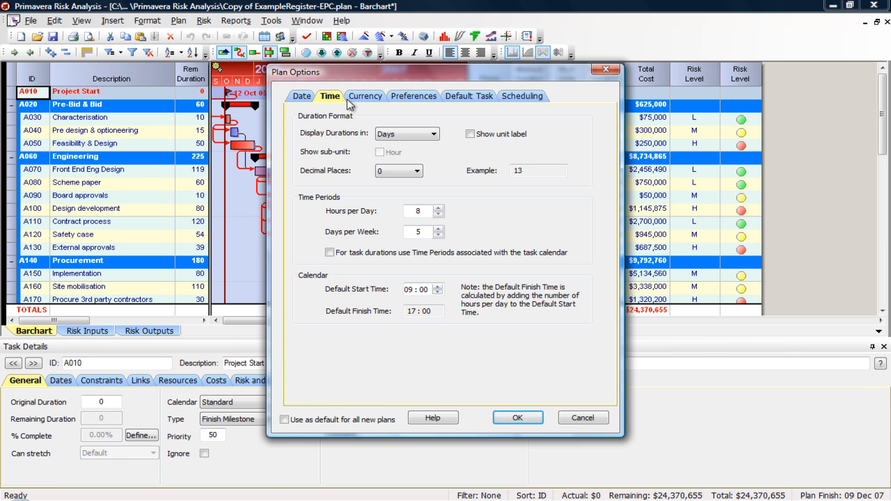
left_click(418, 100)
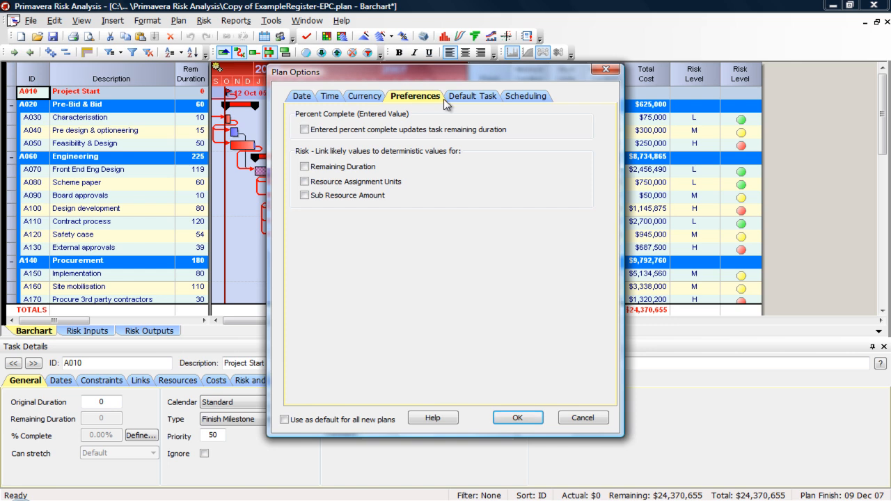
left_click(457, 96)
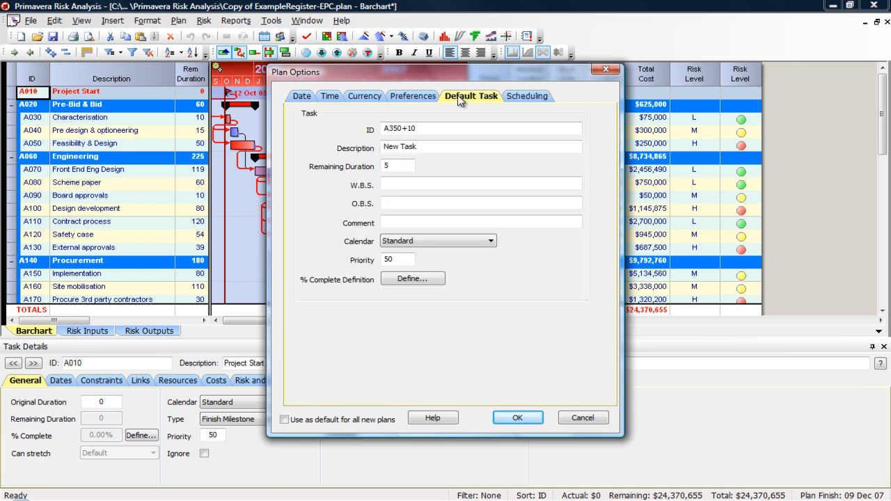
left_click(525, 97)
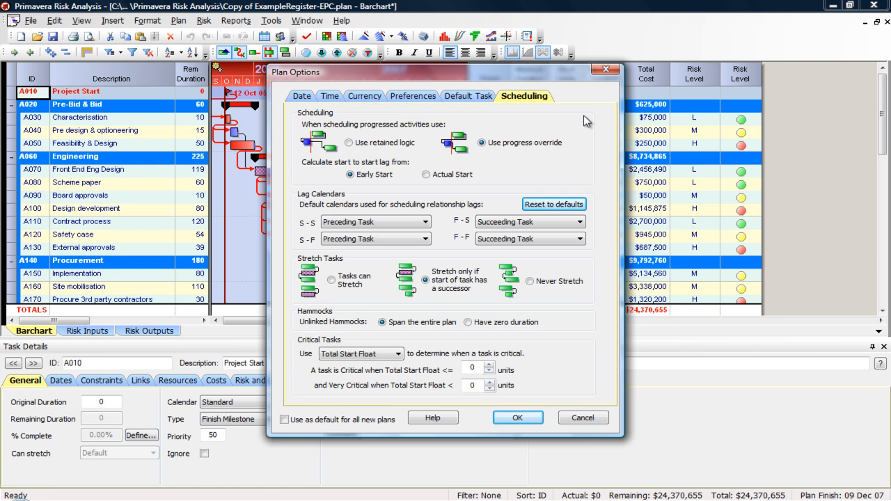
left_click(604, 71)
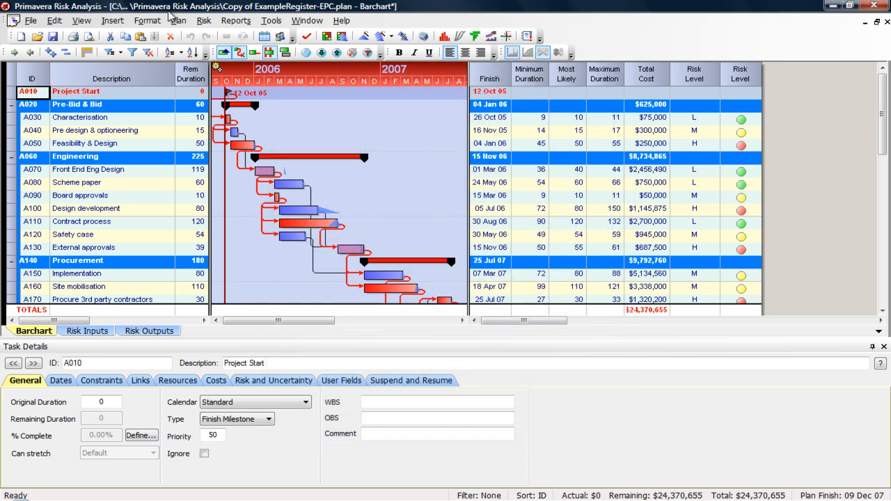
- Look through the available plan utilities, including the options for loading costs from Excel, without running any
left_click(204, 20)
mouse_move(177, 21)
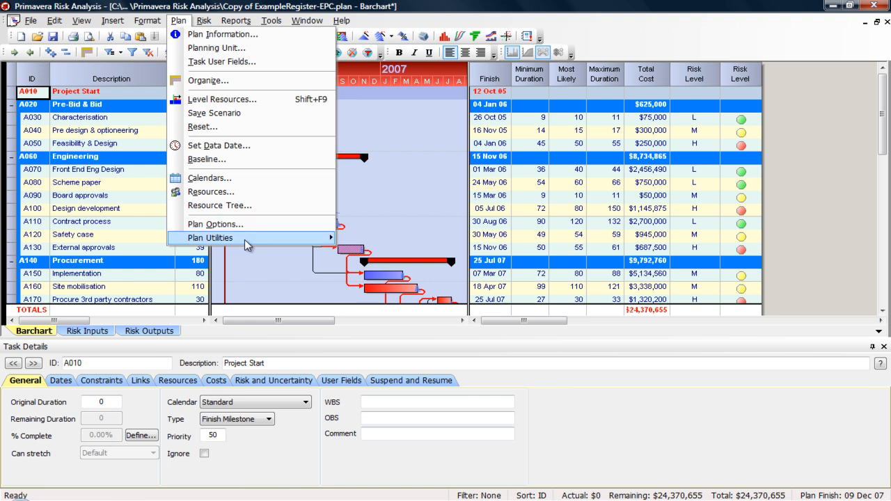
mouse_move(244, 239)
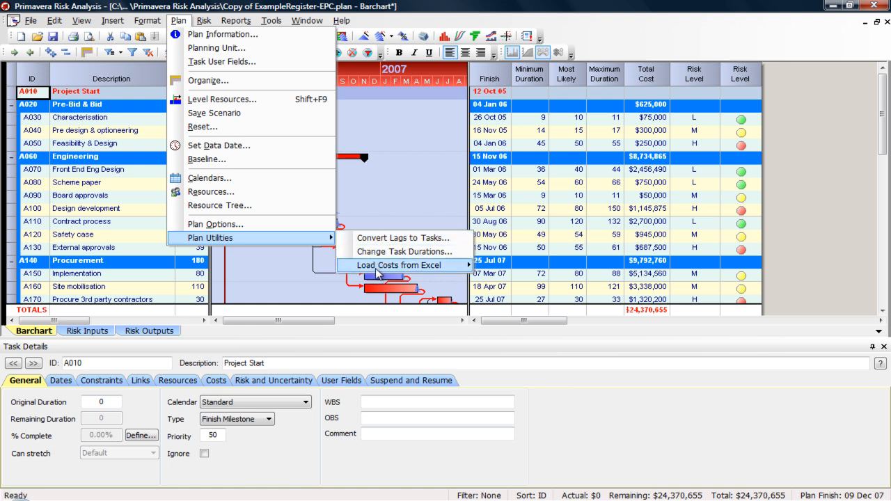
mouse_move(376, 272)
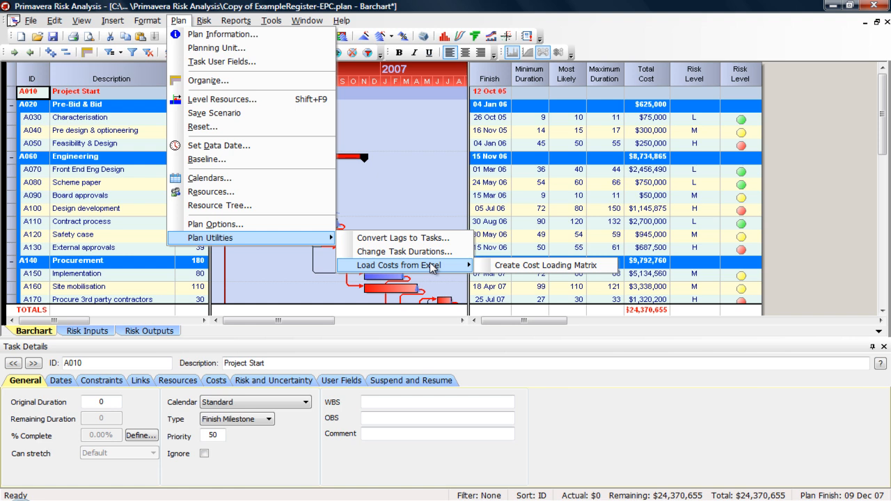
left_click(282, 5)
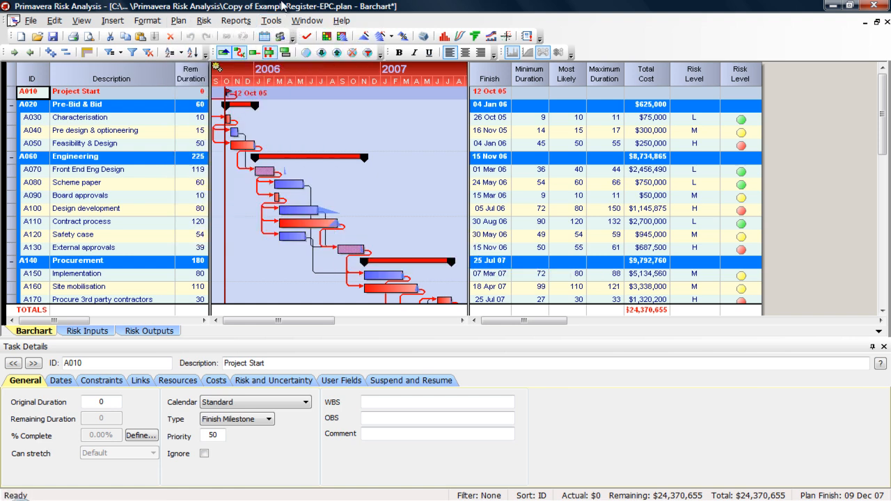